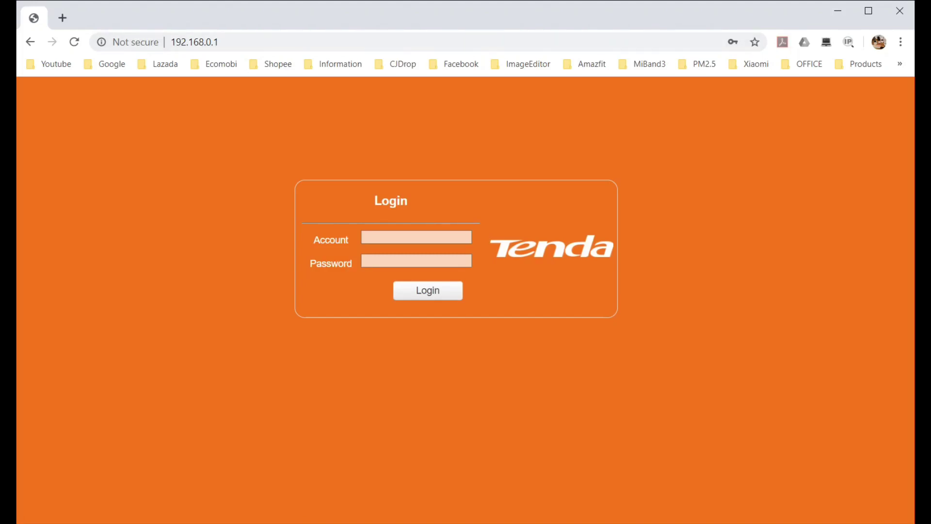
Step: Log in to the router's admin page with the saved account name and password
left_click(416, 237)
key("Down")
key("Return")
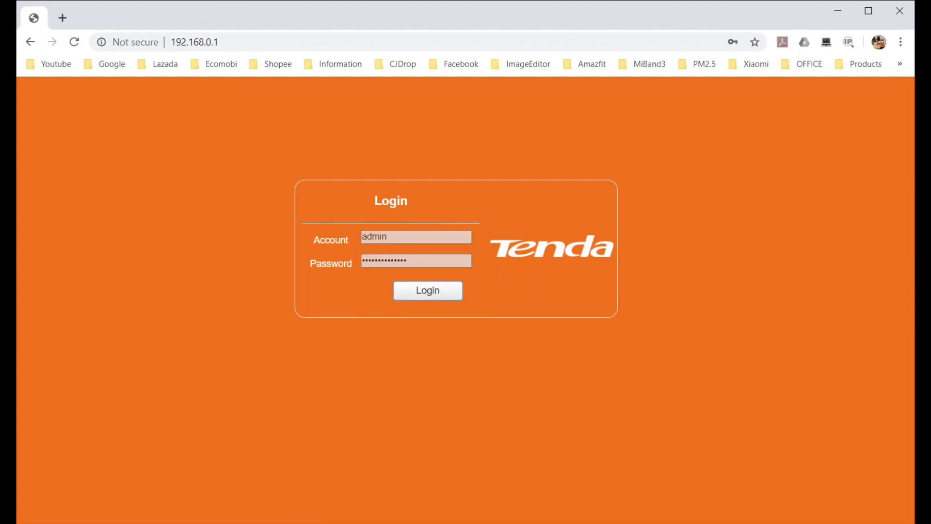
key("Return")
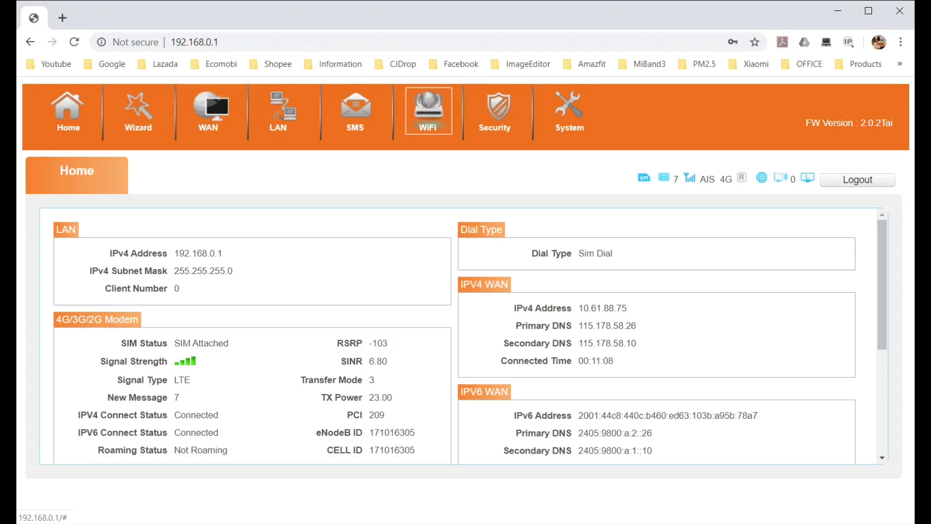
Step: Open the basic WiFi settings and examine the SSID, SSID hiding option, maximum clients and pre-shared key
left_click(429, 111)
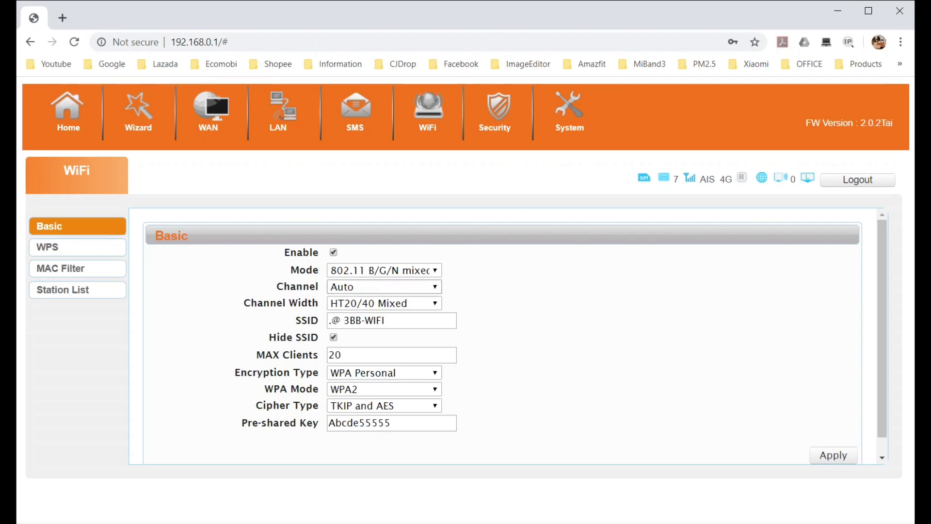
left_click_drag(386, 320, 328, 321)
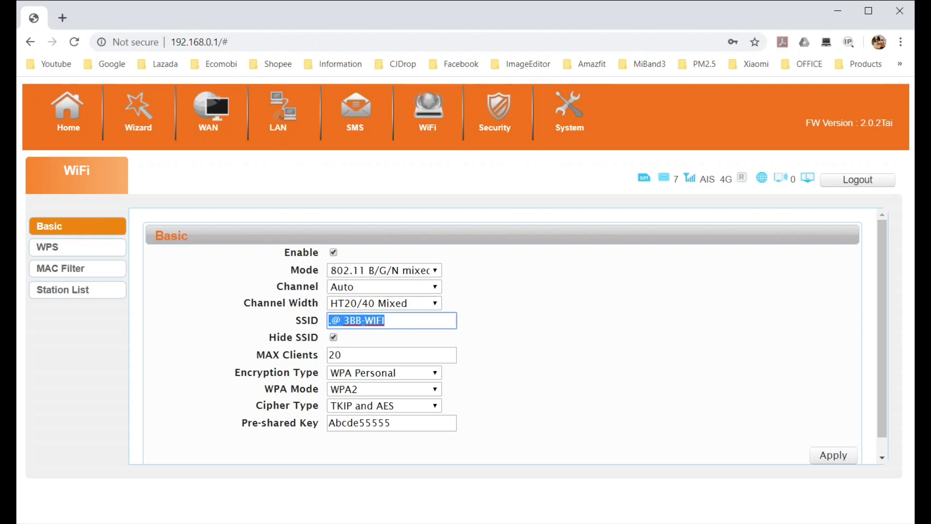
left_click(333, 337)
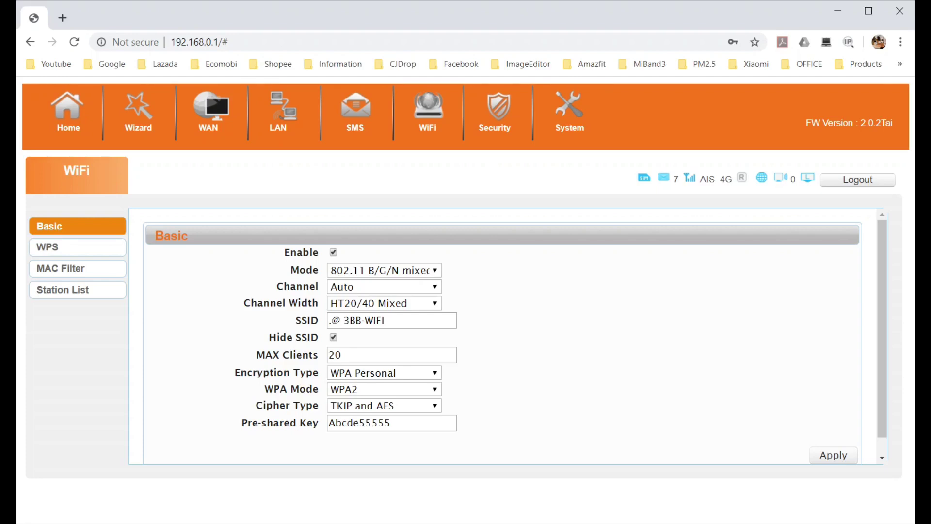
left_click_drag(386, 321, 305, 322)
left_click(342, 355)
left_click_drag(343, 354, 328, 355)
double_click(334, 355)
left_click(341, 355)
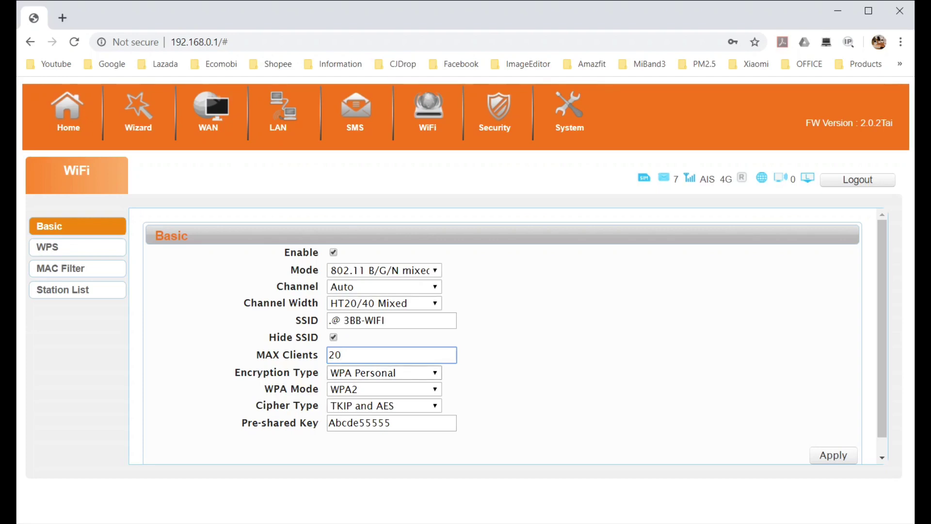
left_click_drag(391, 422, 328, 423)
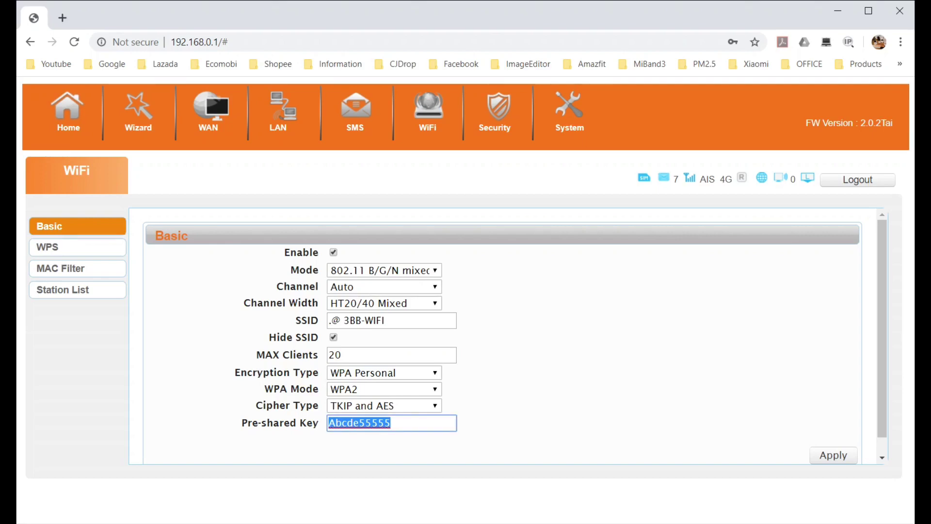
left_click(390, 423)
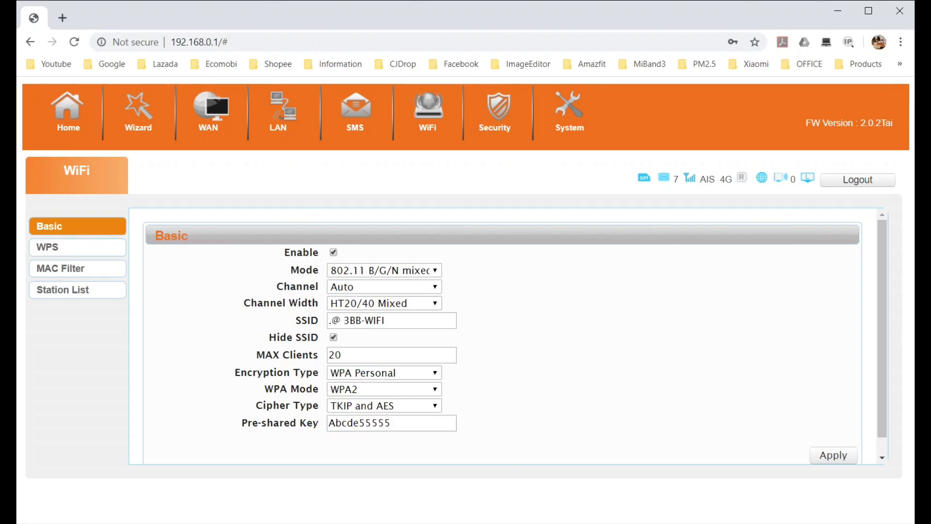
double_click(339, 355)
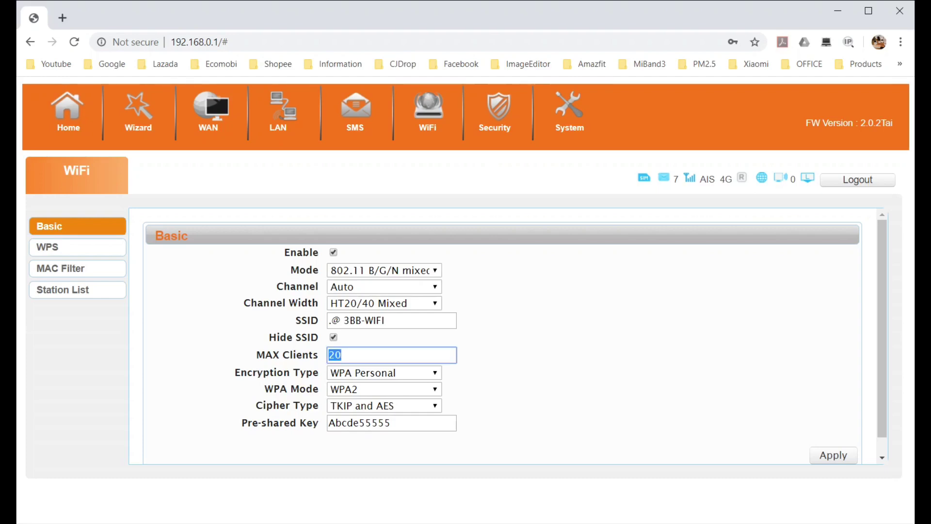
left_click(342, 354)
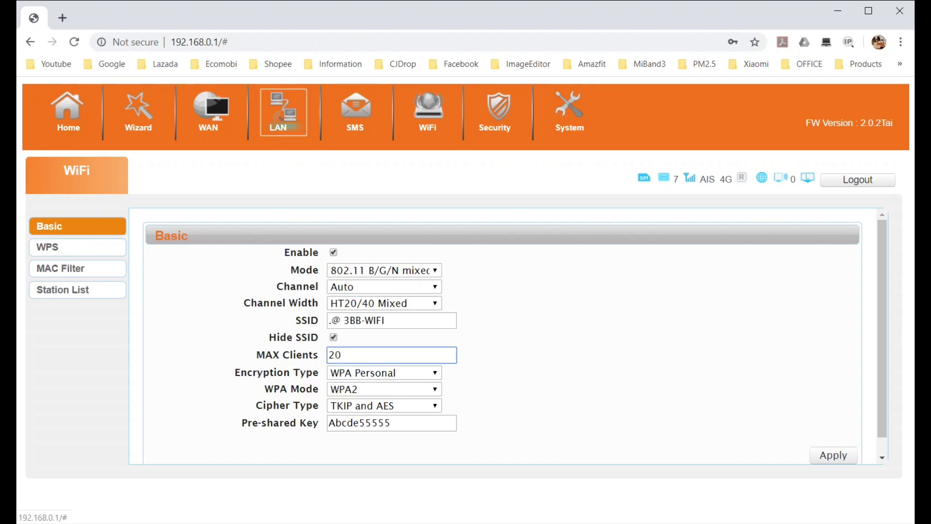
Step: Open the router's LAN settings and examine the IPv4 address and subnet mask
left_click(284, 111)
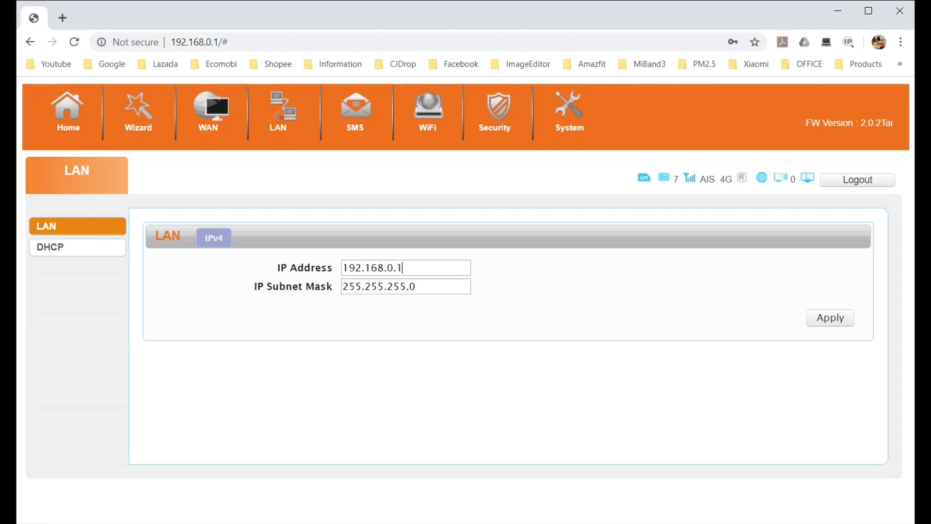
left_click_drag(402, 268, 342, 268)
left_click(403, 268)
left_click(416, 286)
Step: Open the DHCP server settings and examine the start and end addresses of the assigned IP range
left_click(50, 247)
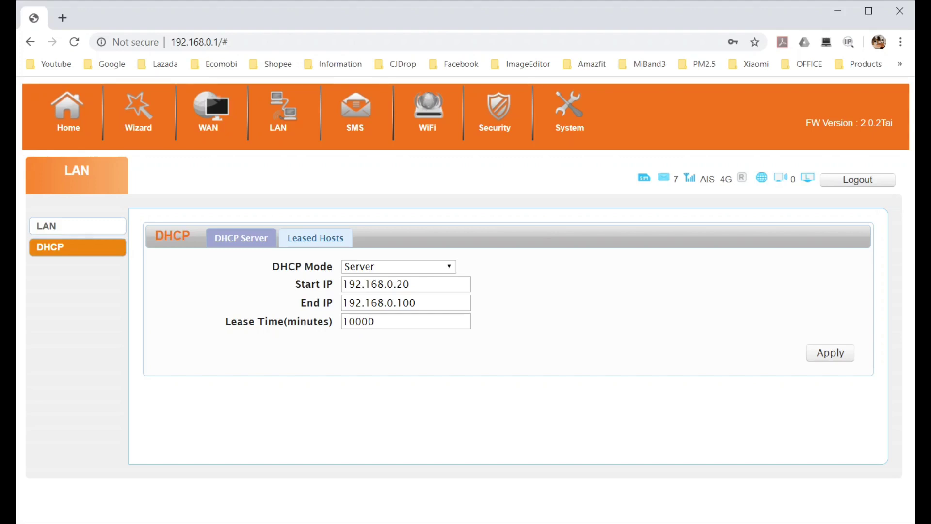
left_click_drag(409, 284, 403, 303)
key("shift+Left")
left_click_drag(396, 284, 411, 284)
left_click(415, 302)
left_click_drag(409, 285, 397, 303)
left_click(415, 303)
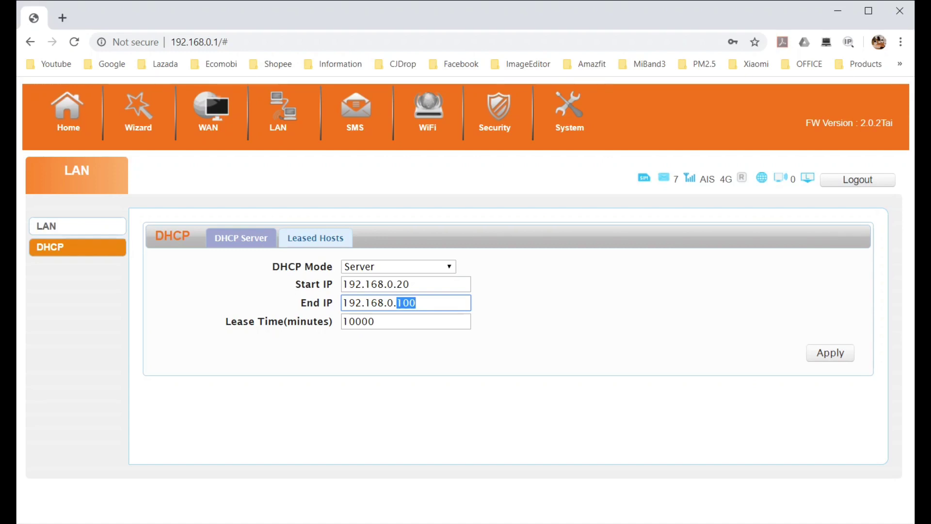
Step: Try 192.168.0.60 as the DHCP range's End IP and restore it to 192.168.0.100
left_click(415, 302)
left_click_drag(396, 303, 415, 302)
type("6")
type("0")
key("BackSpace")
key("BackSpace")
type("100")
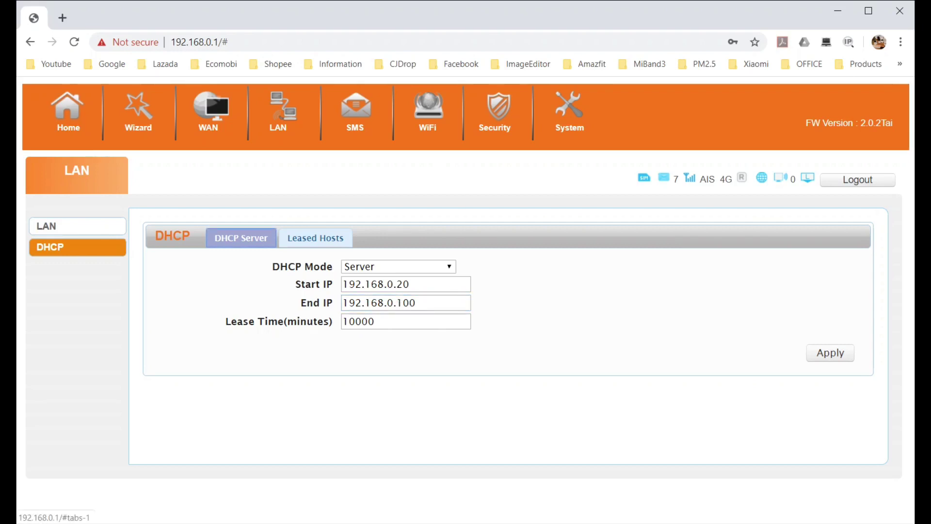